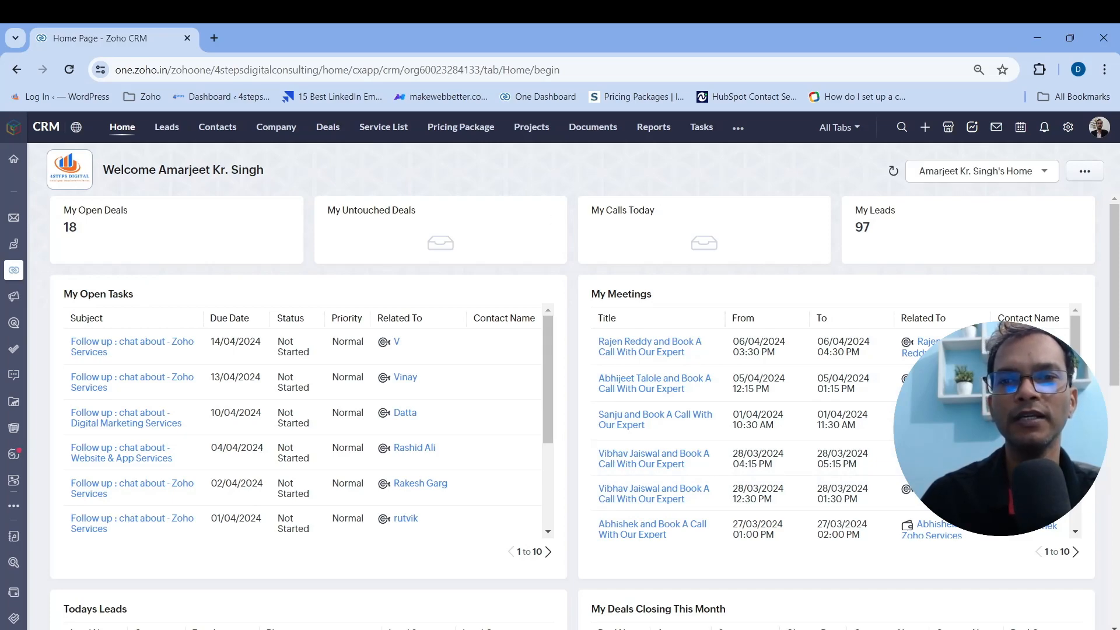
- In the CRM setup's assignment rules, create a rule named test23 for the Leads module
click(1068, 127)
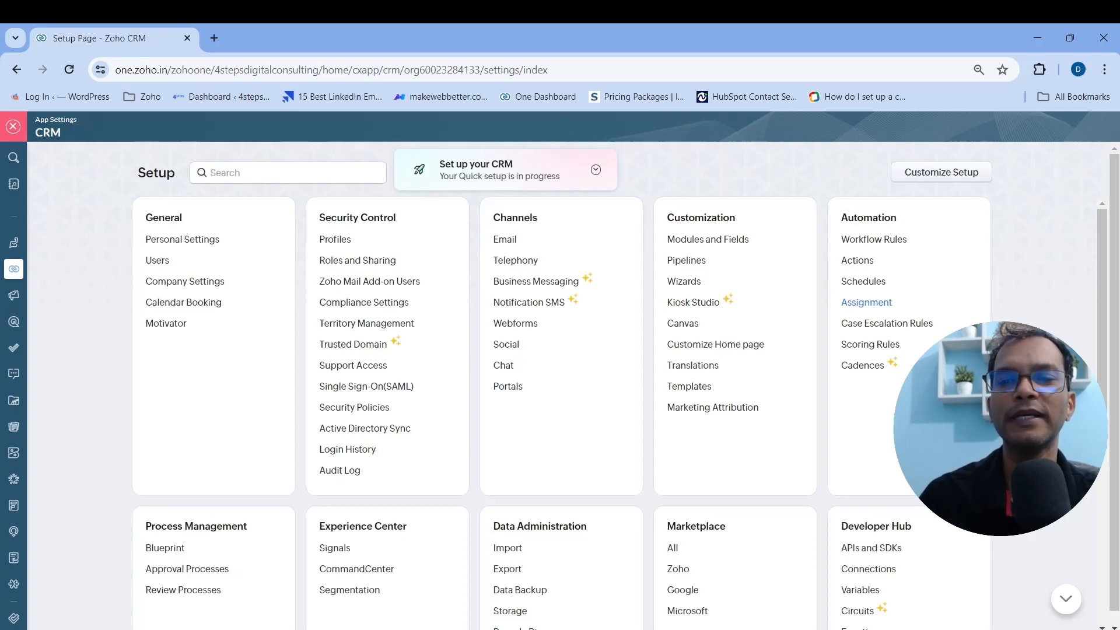
click(866, 302)
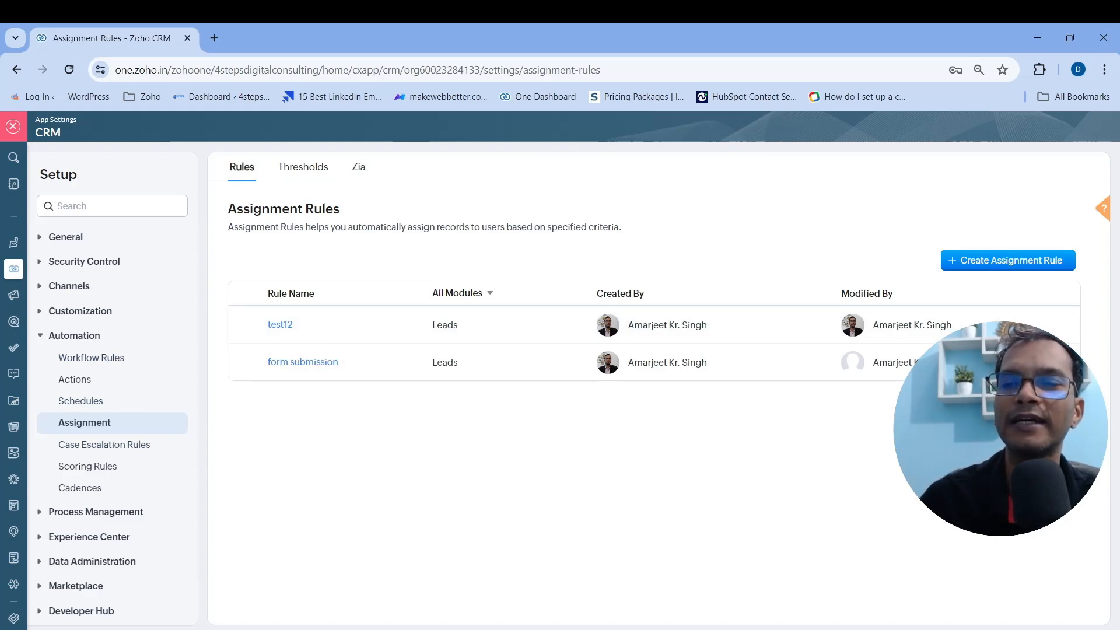
click(1008, 260)
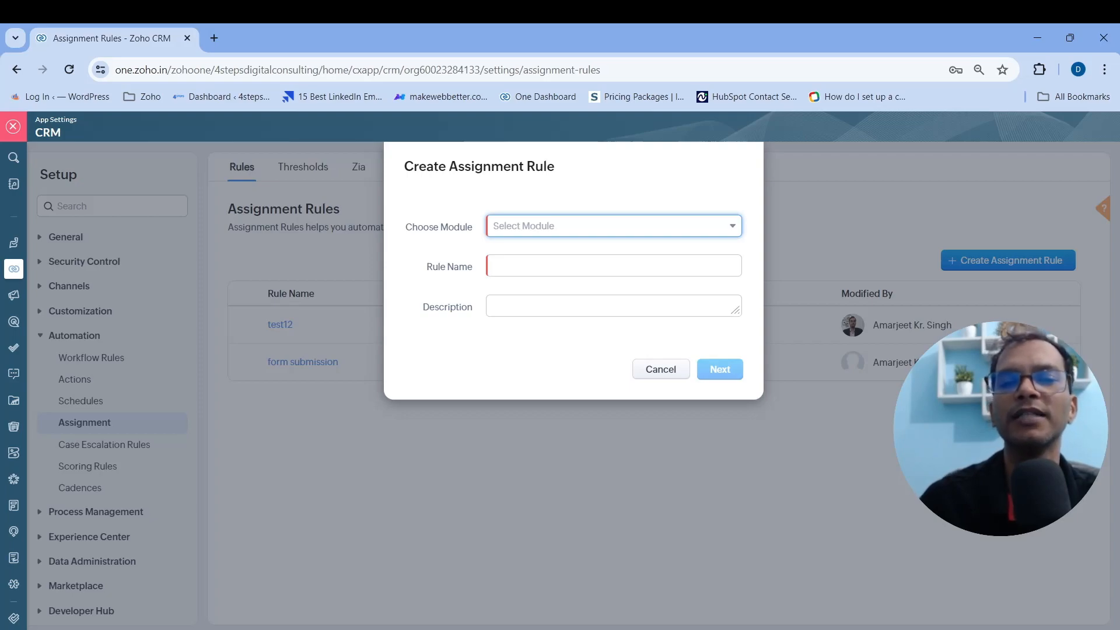
click(613, 226)
click(517, 278)
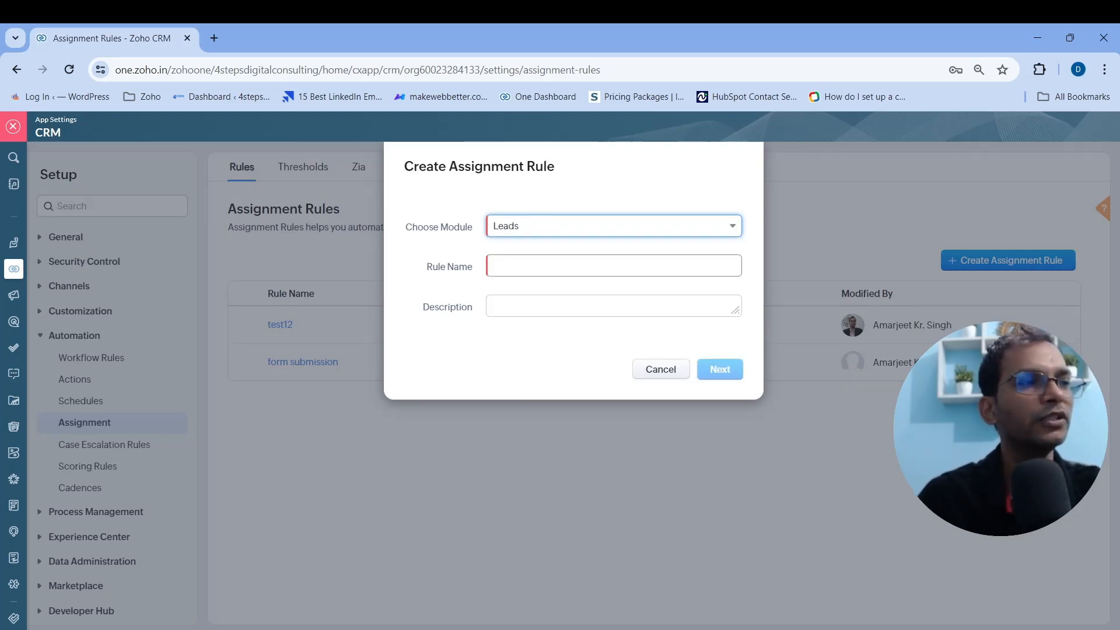
click(613, 265)
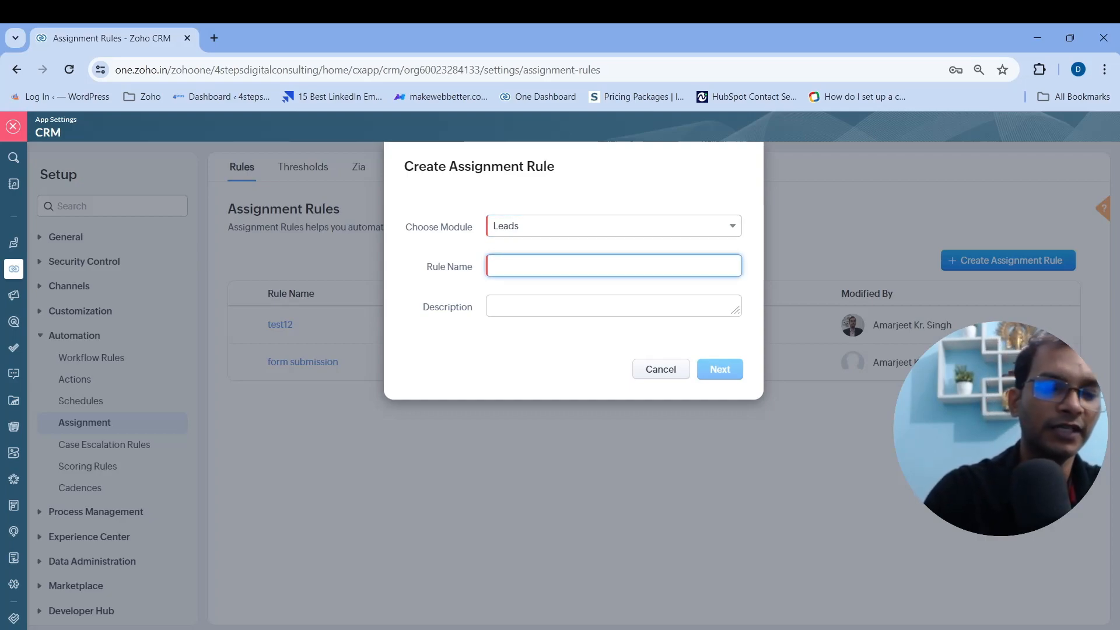
text(test)
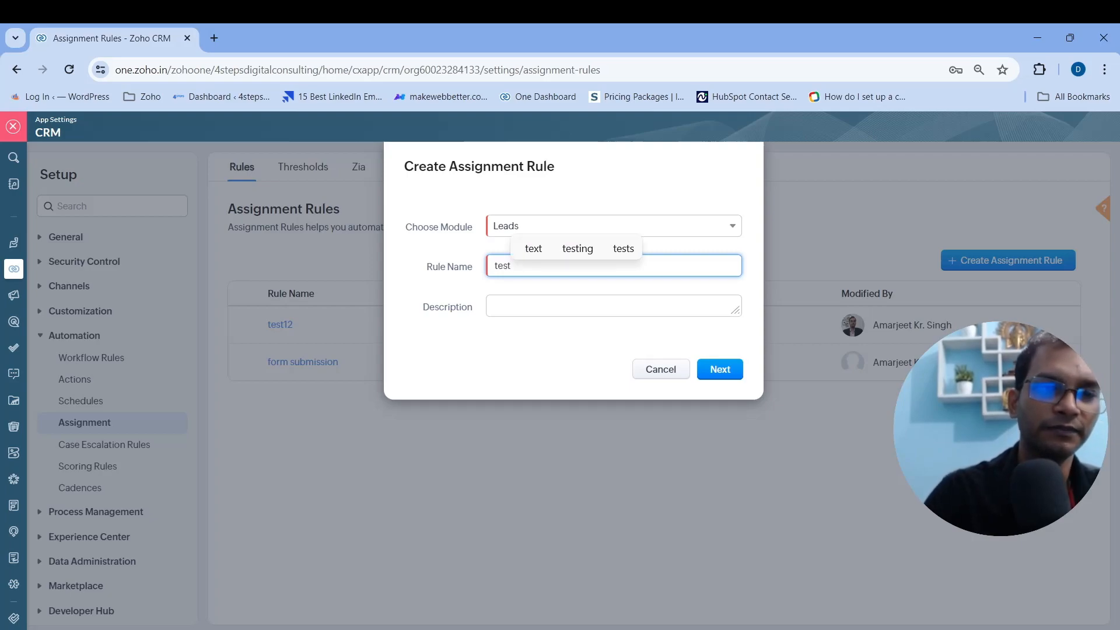
text(23)
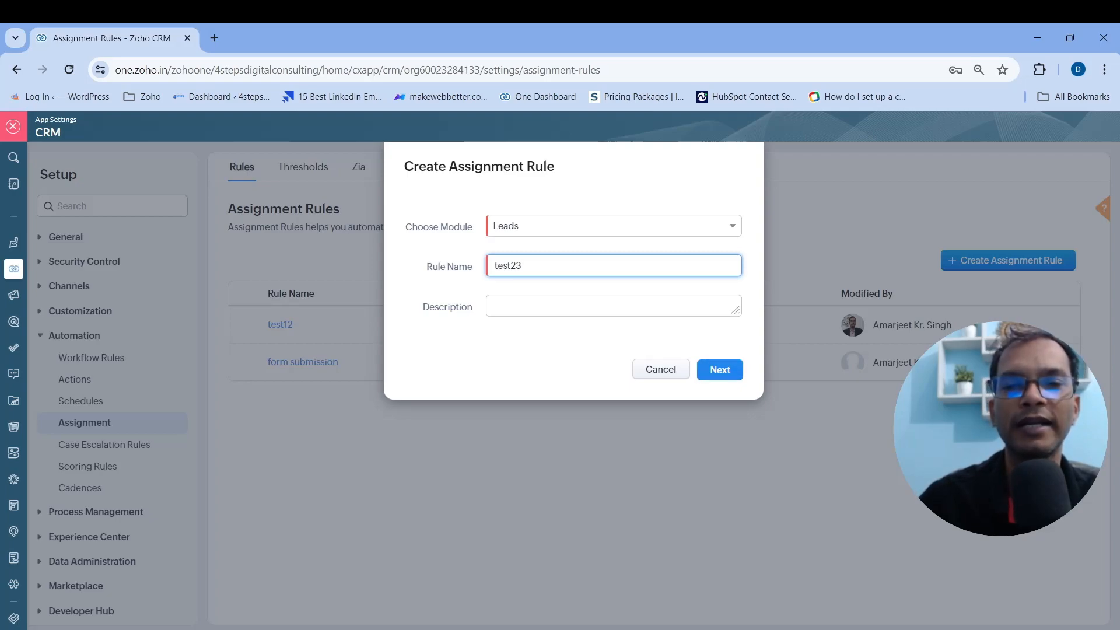
click(720, 369)
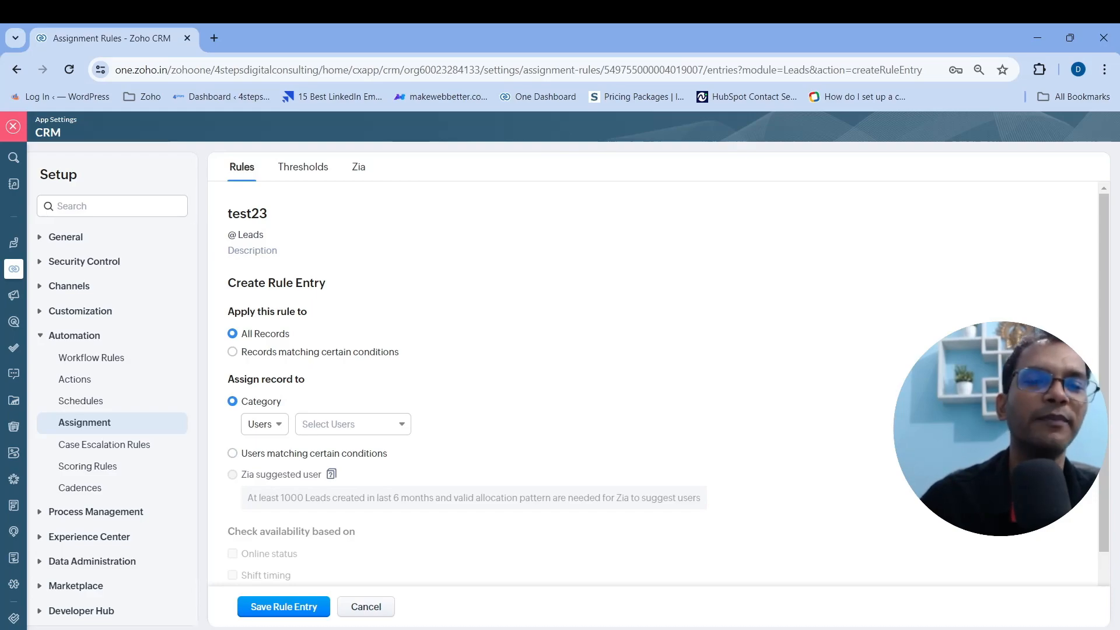
- Try limiting the rule entry to records matching certain conditions, with Zoho Services as the first condition's field
scroll(525, 379, down, 1)
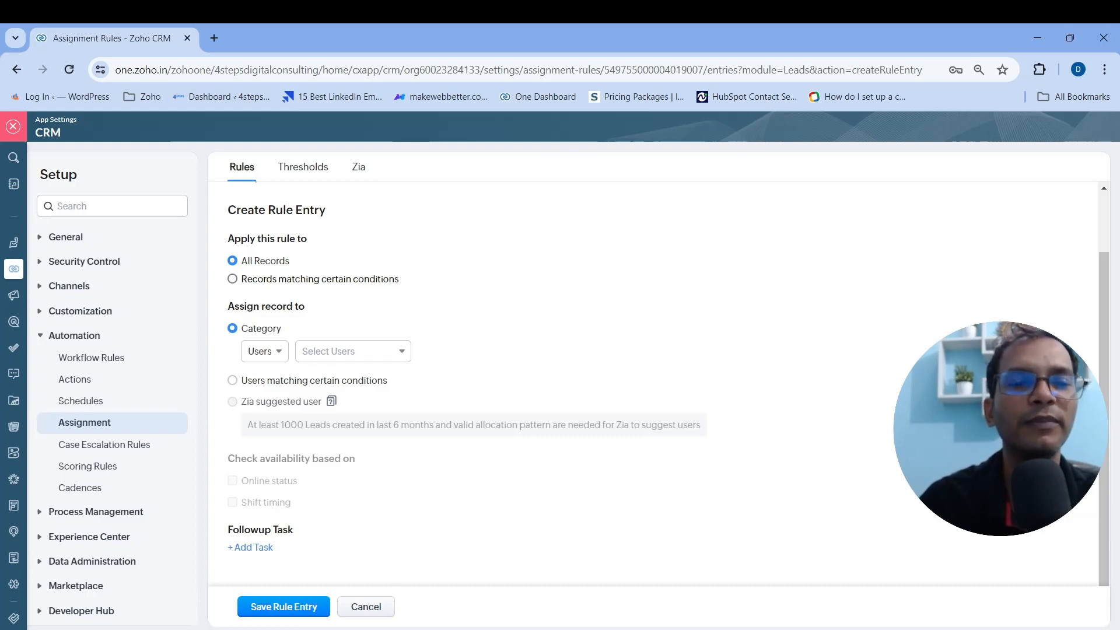
click(232, 279)
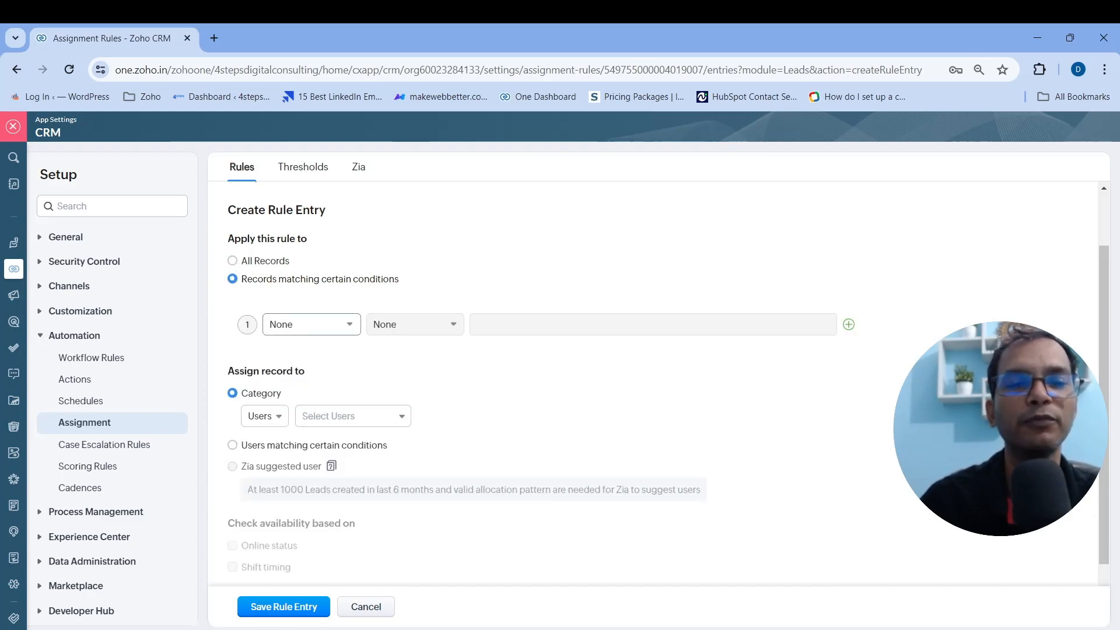
click(312, 324)
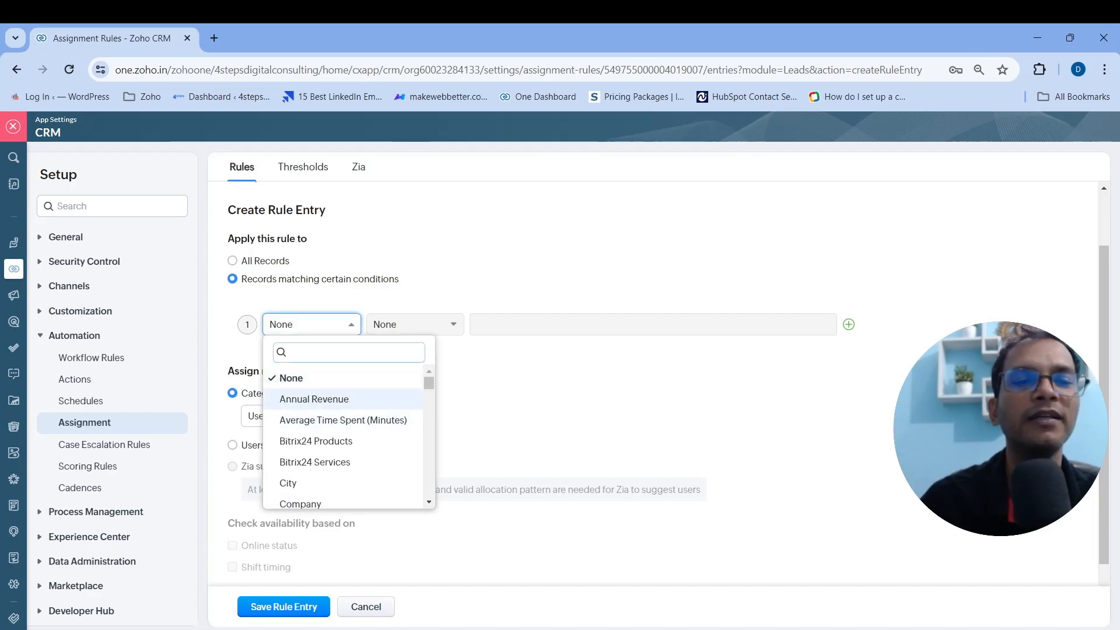
scroll(343, 431, down, 3)
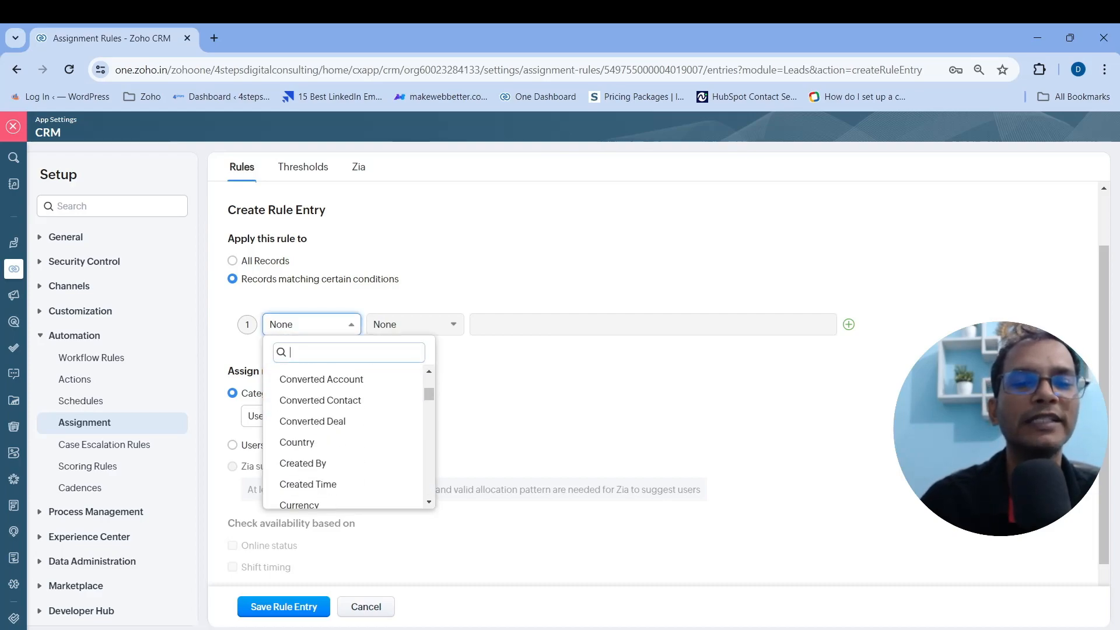
scroll(342, 432, up, 3)
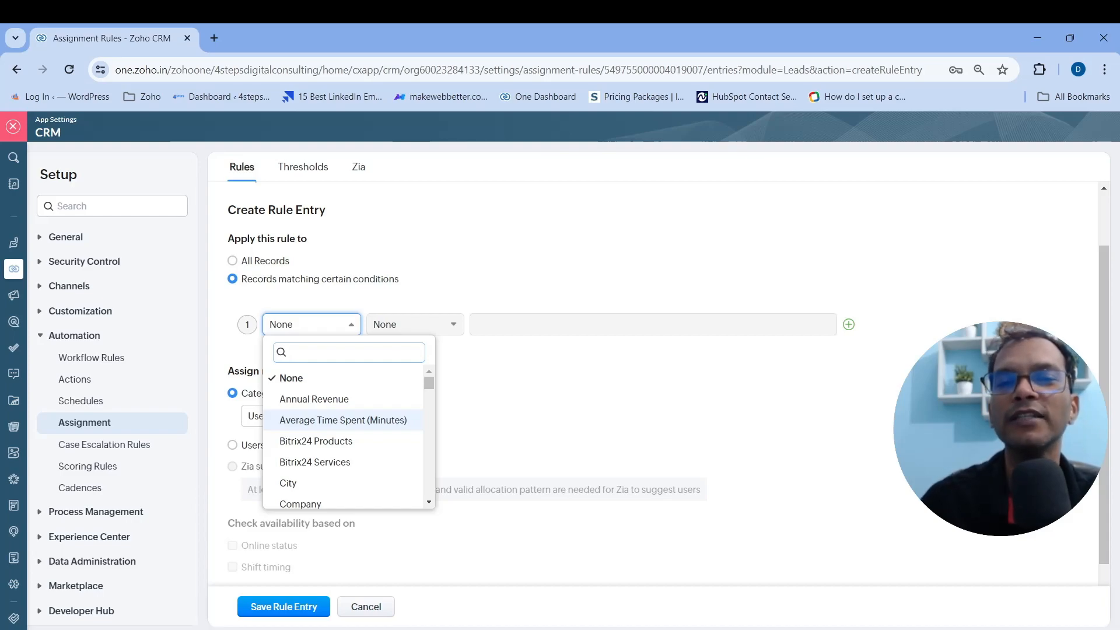
scroll(344, 443, down, 3)
scroll(344, 449, down, 3)
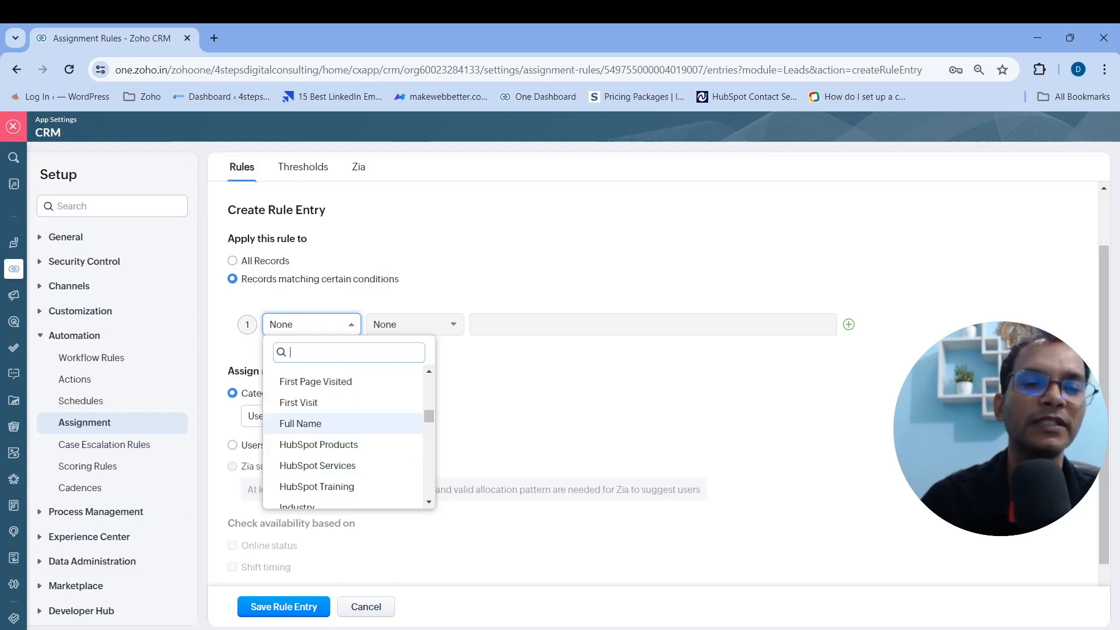
scroll(344, 461, down, 4)
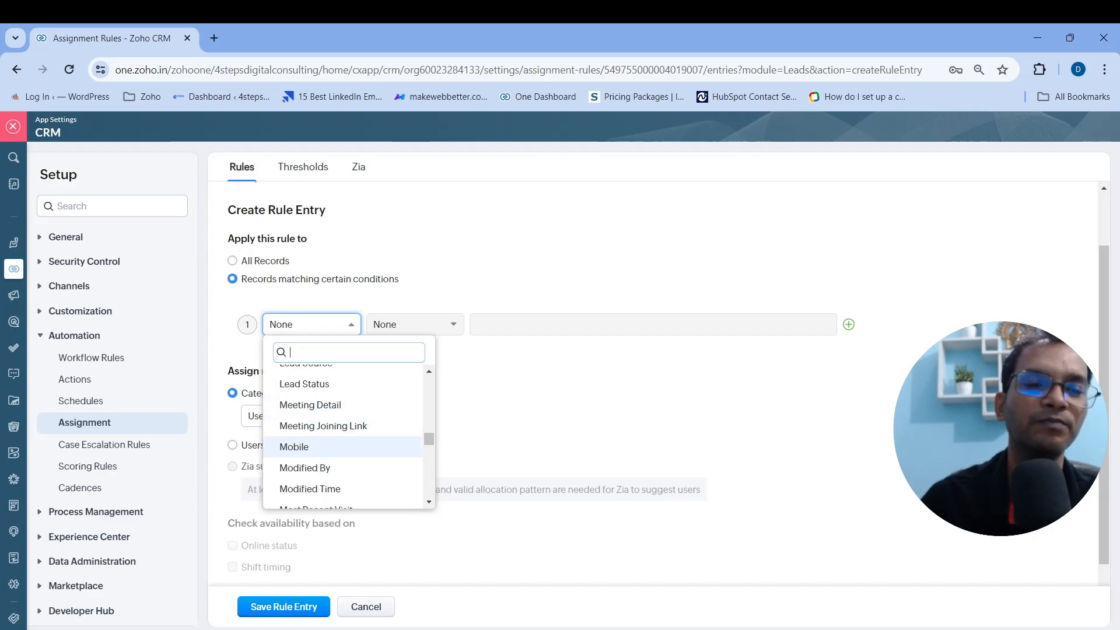
scroll(344, 447, down, 2)
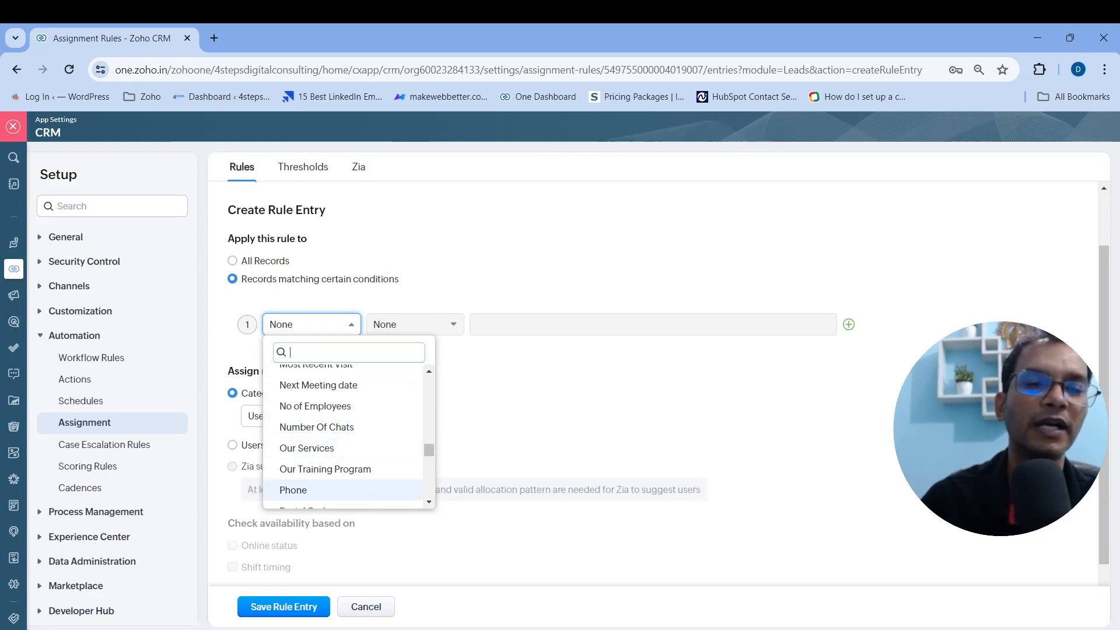
scroll(344, 437, down, 5)
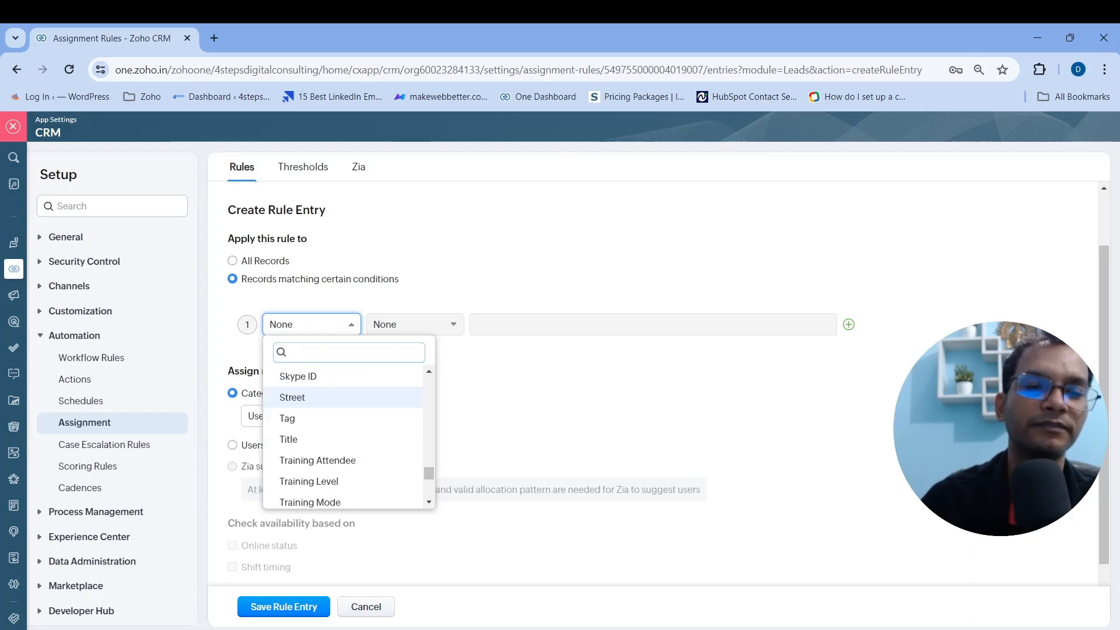
scroll(344, 437, down, 5)
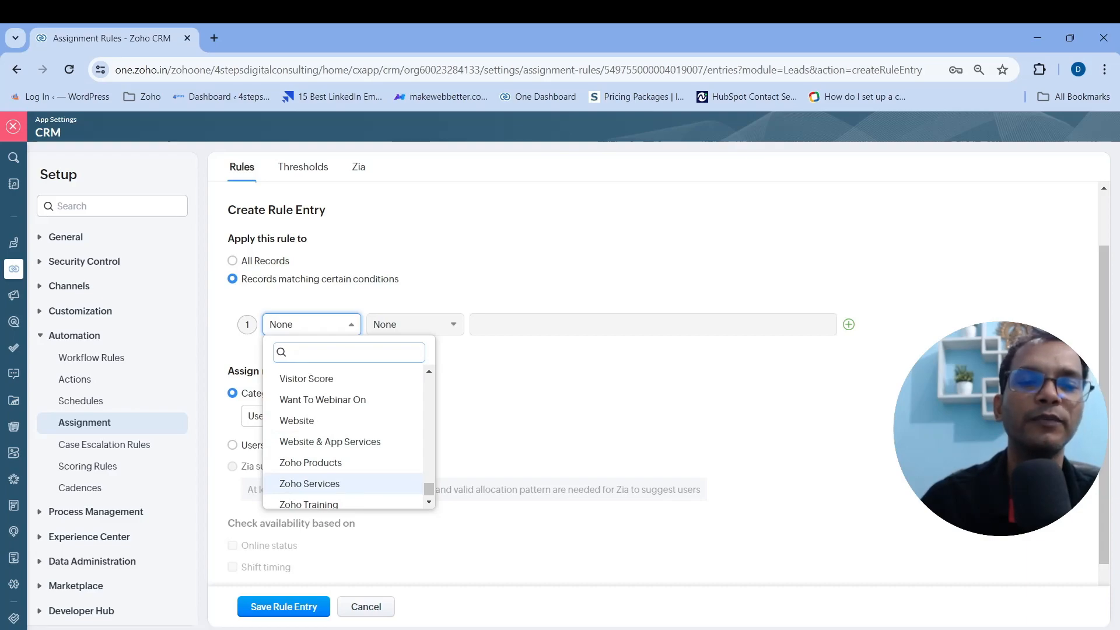
click(309, 484)
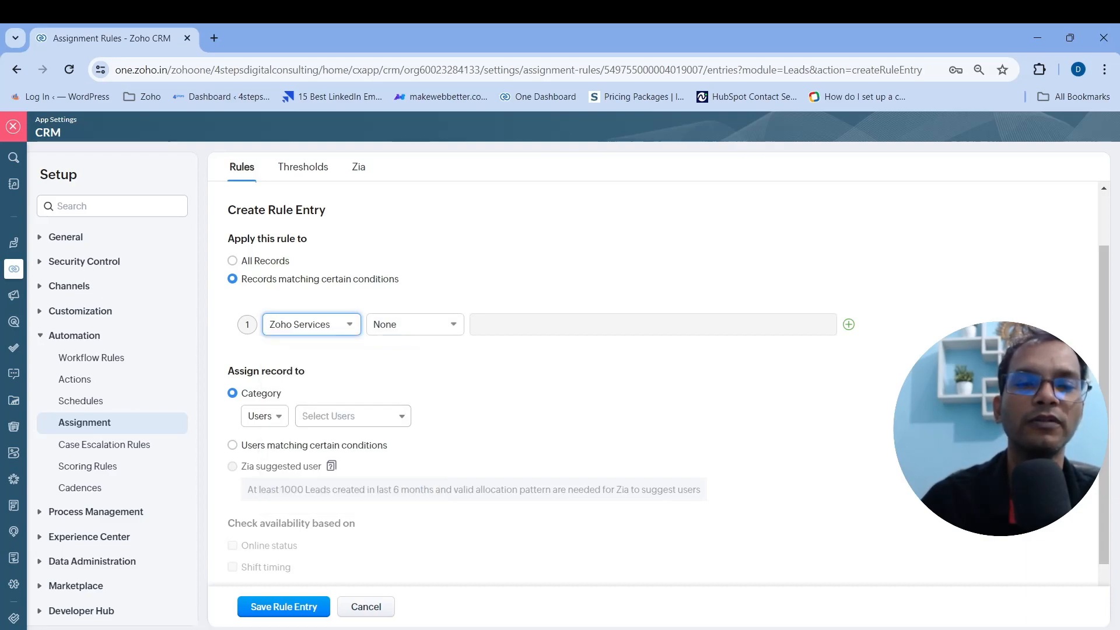
- Try the condition "Zoho Services is" with all four listed services, and return the rule entry to all records
click(415, 325)
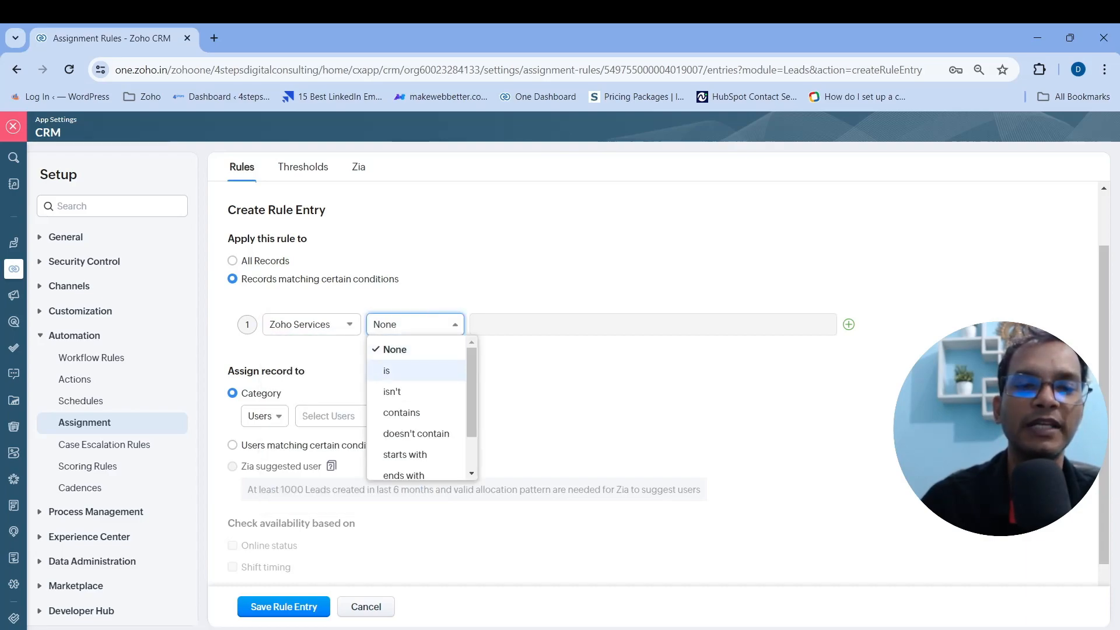
click(386, 371)
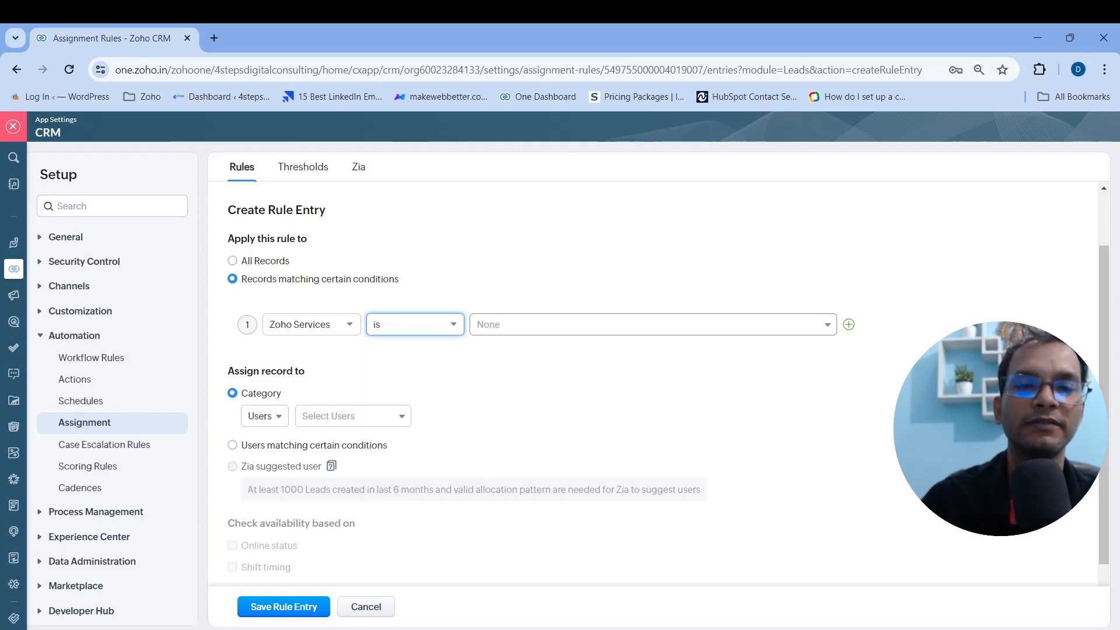
click(652, 324)
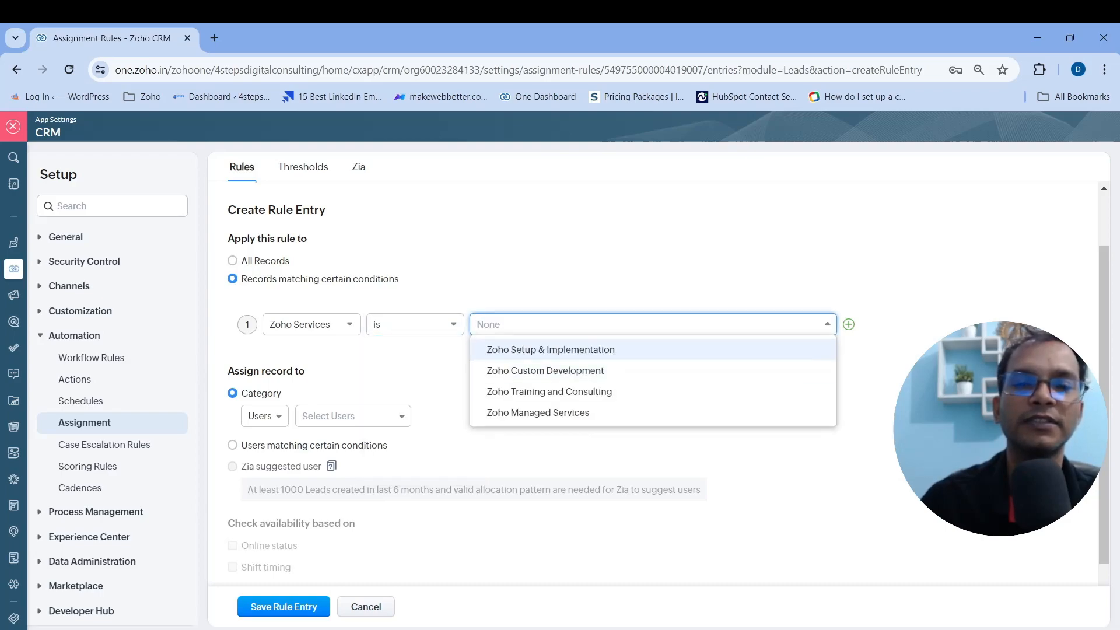
click(550, 349)
click(545, 349)
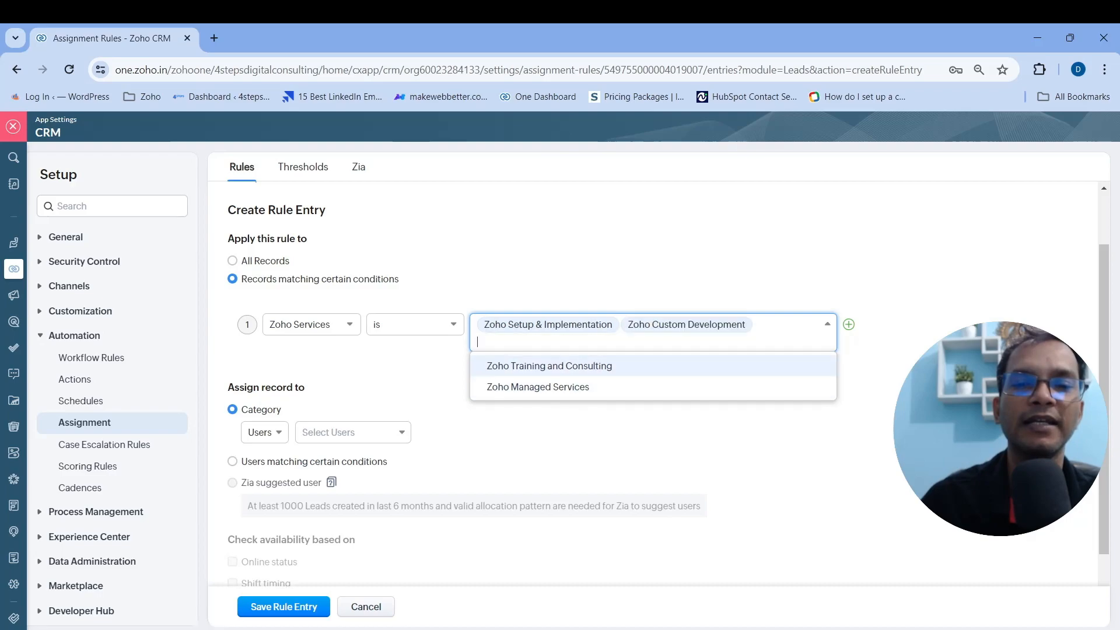
click(548, 366)
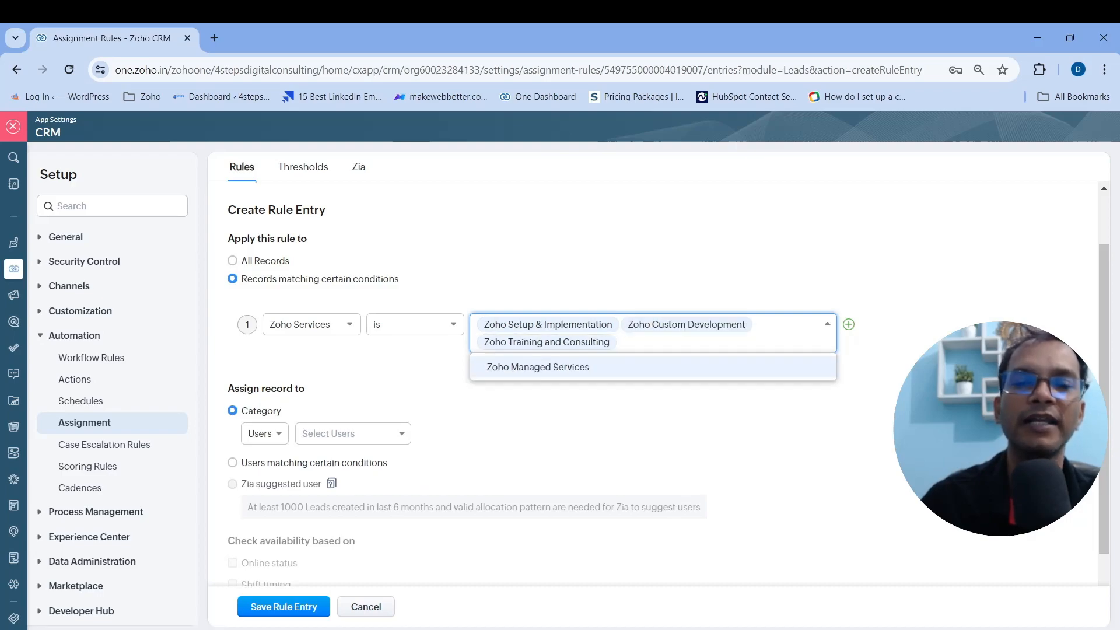
click(547, 367)
key(Escape)
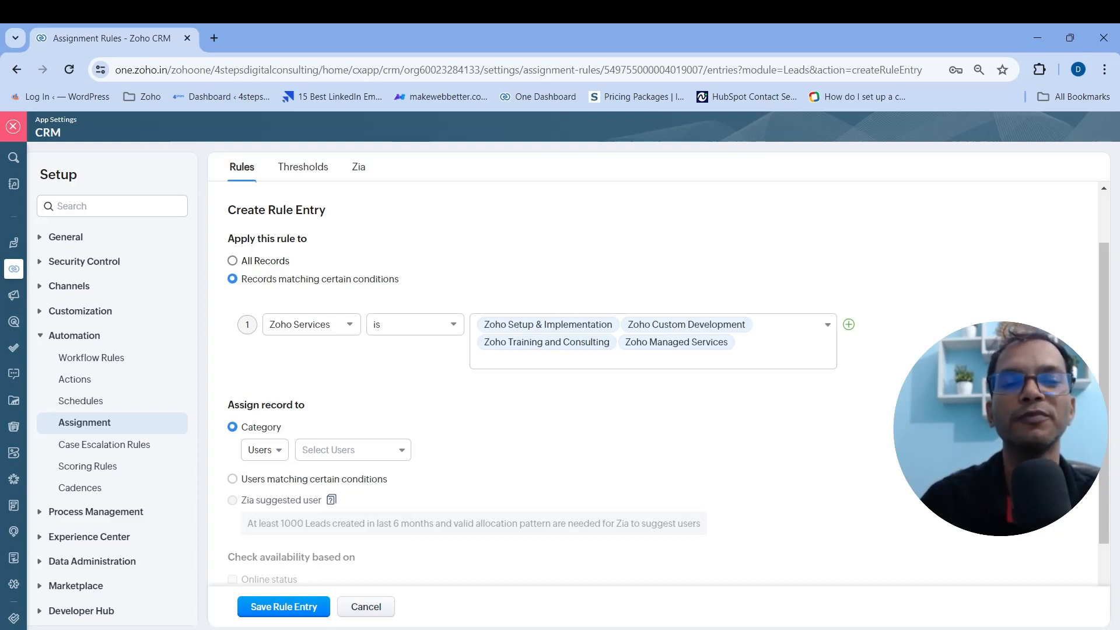
click(232, 261)
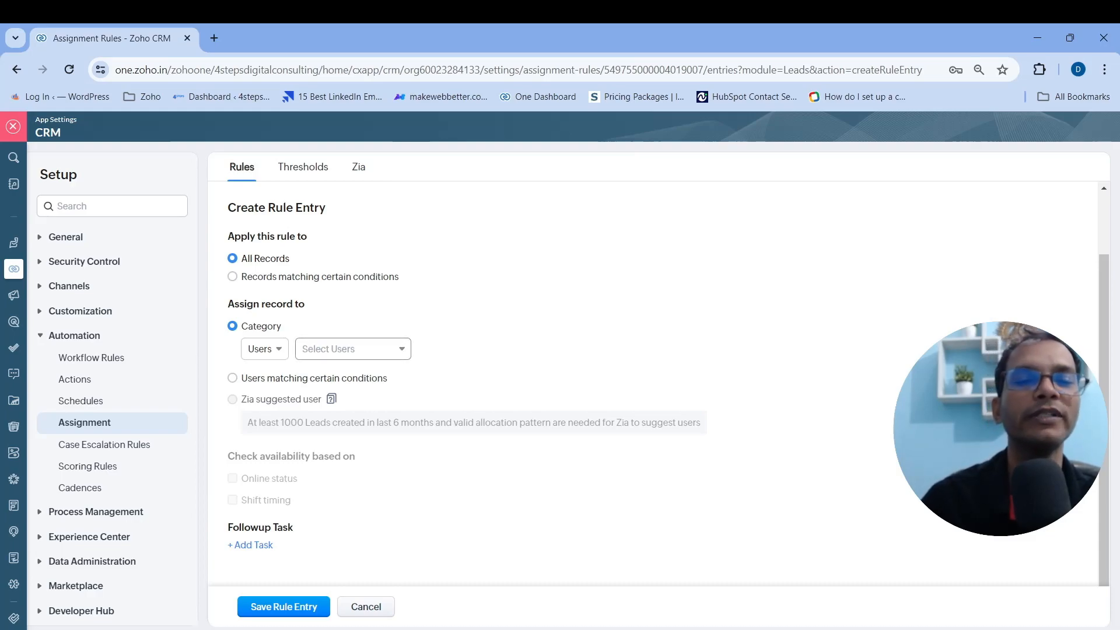
- Try assigning the records to the listed user under the Users category
click(352, 349)
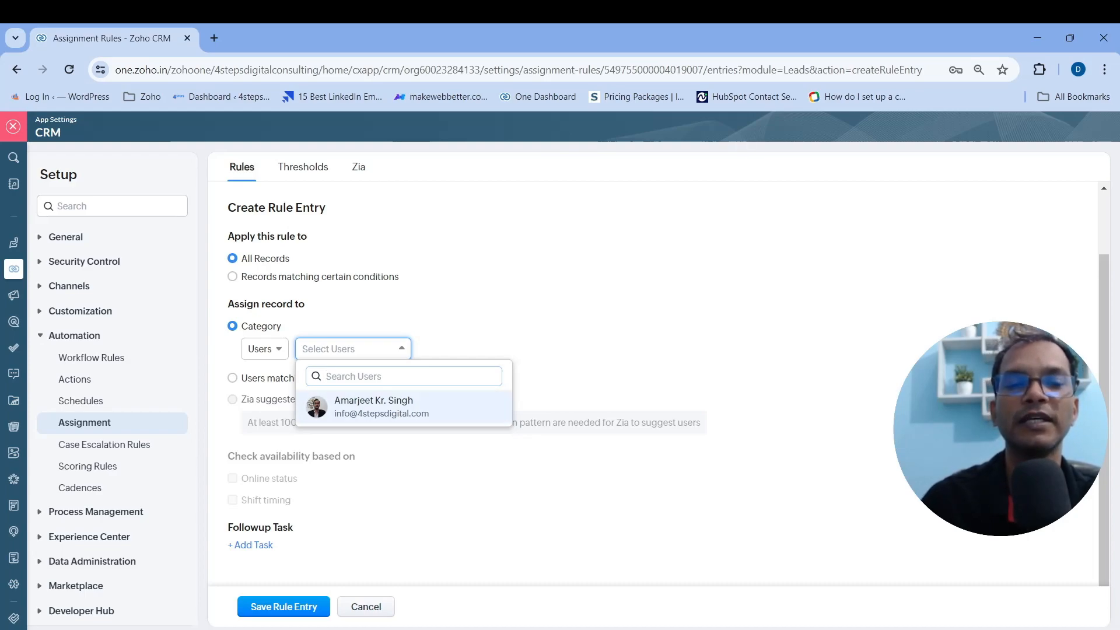
click(381, 407)
key(Escape)
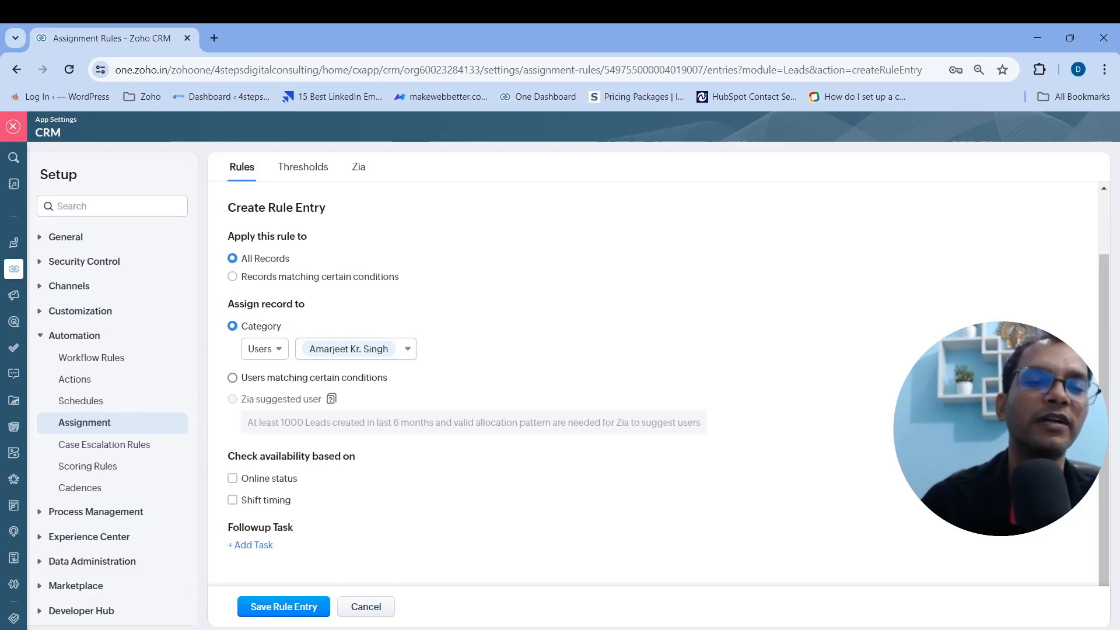
- Try assigning the records to users matching certain conditions, with Role as the first condition's field
click(232, 377)
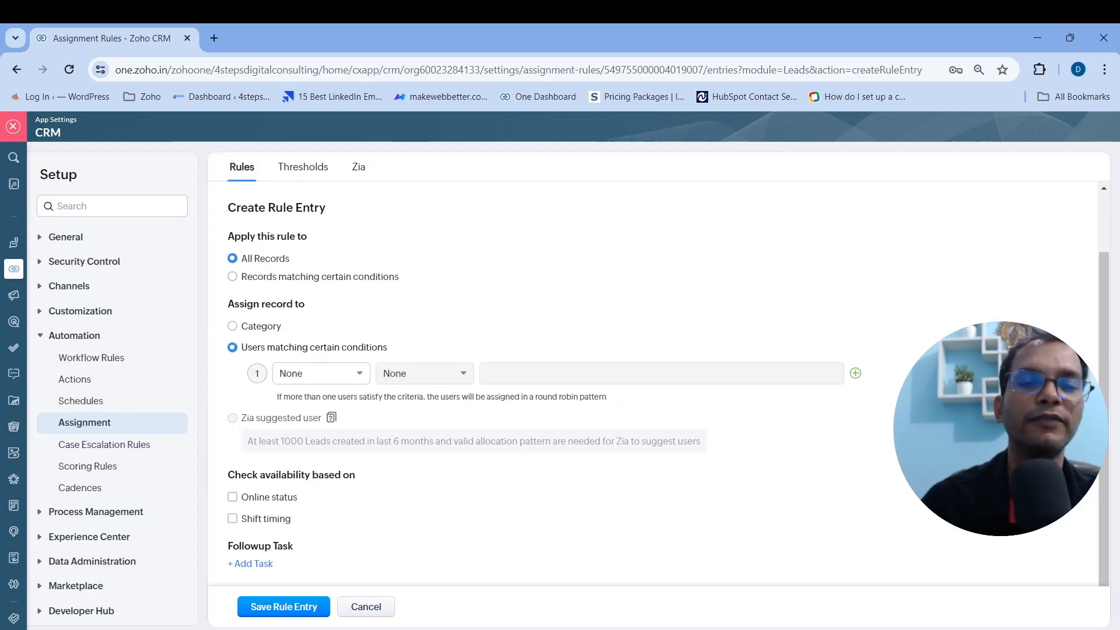
click(320, 373)
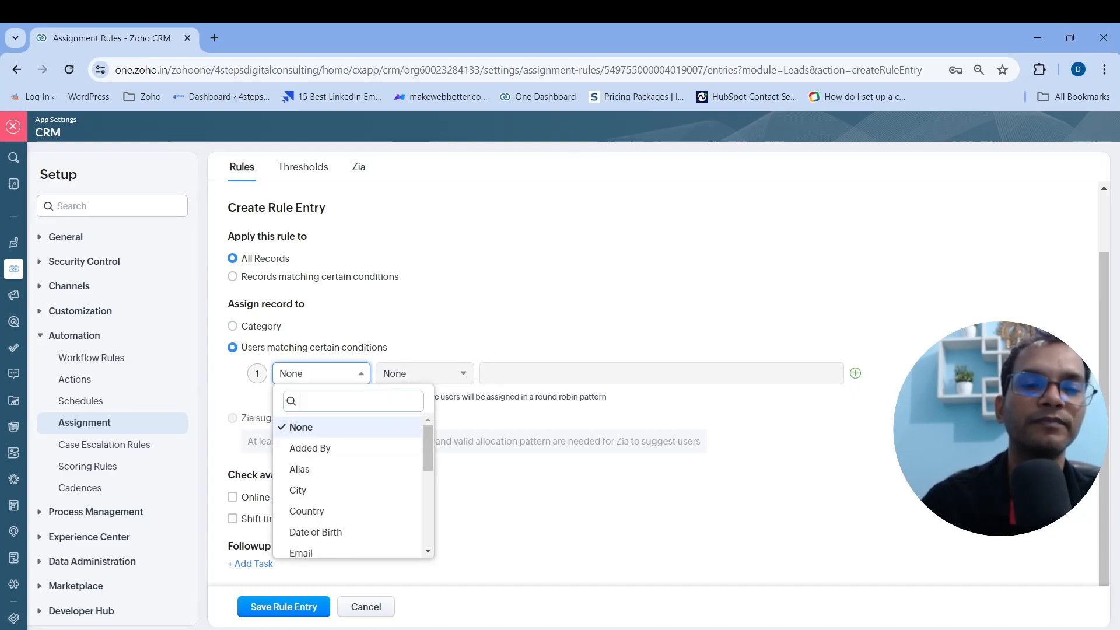
scroll(347, 506, down, 5)
scroll(347, 502, down, 1)
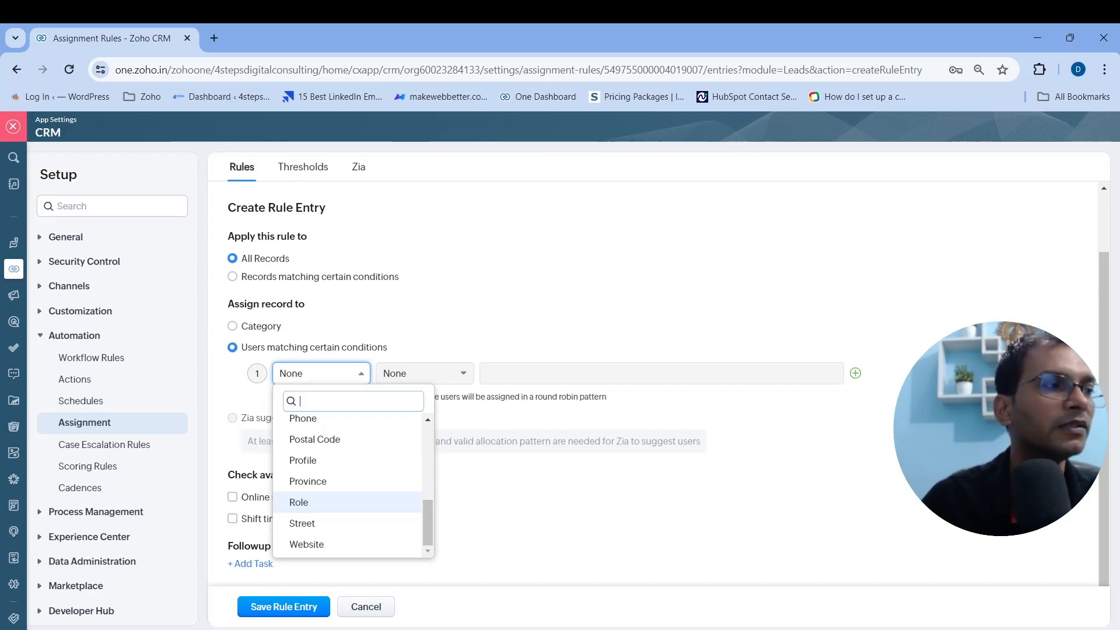
key(Up)
key(Up)
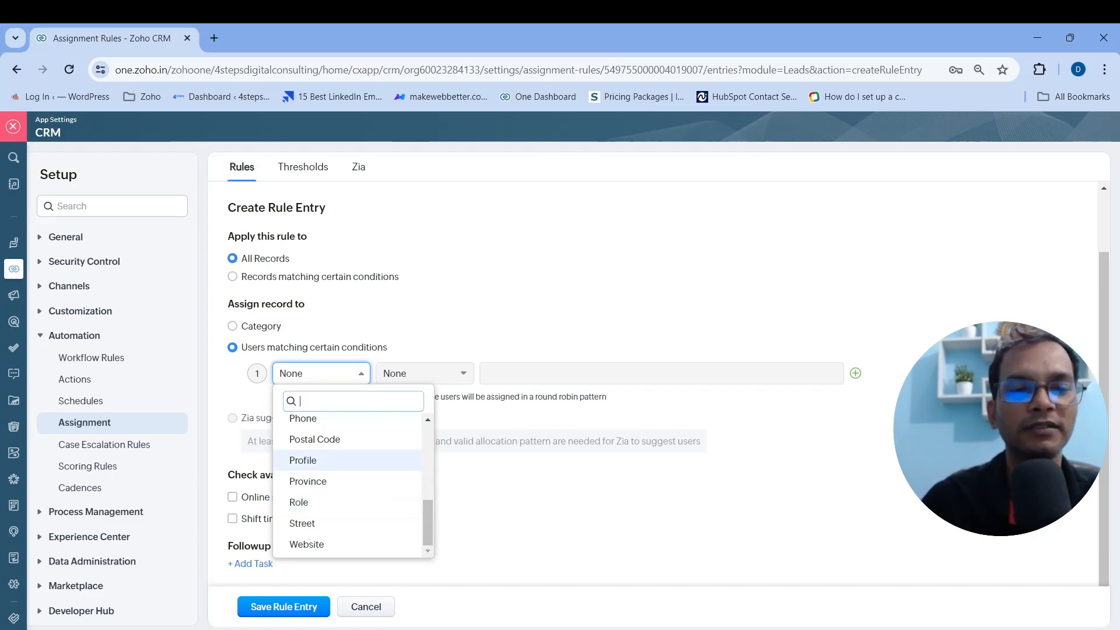
key(Down)
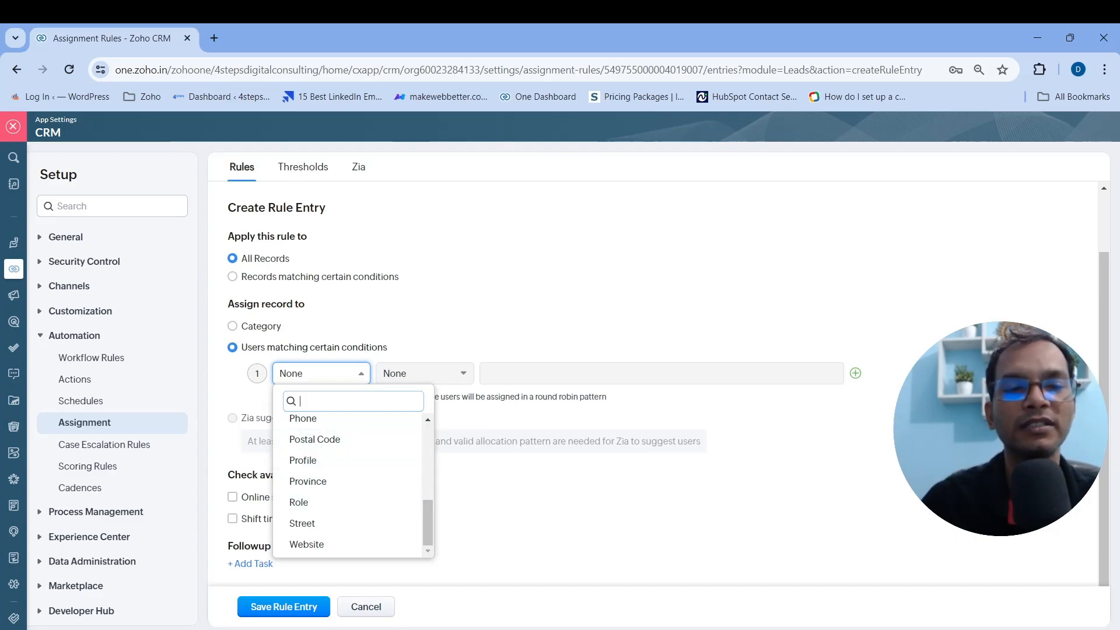
key(Down)
key(Down)
key(Up)
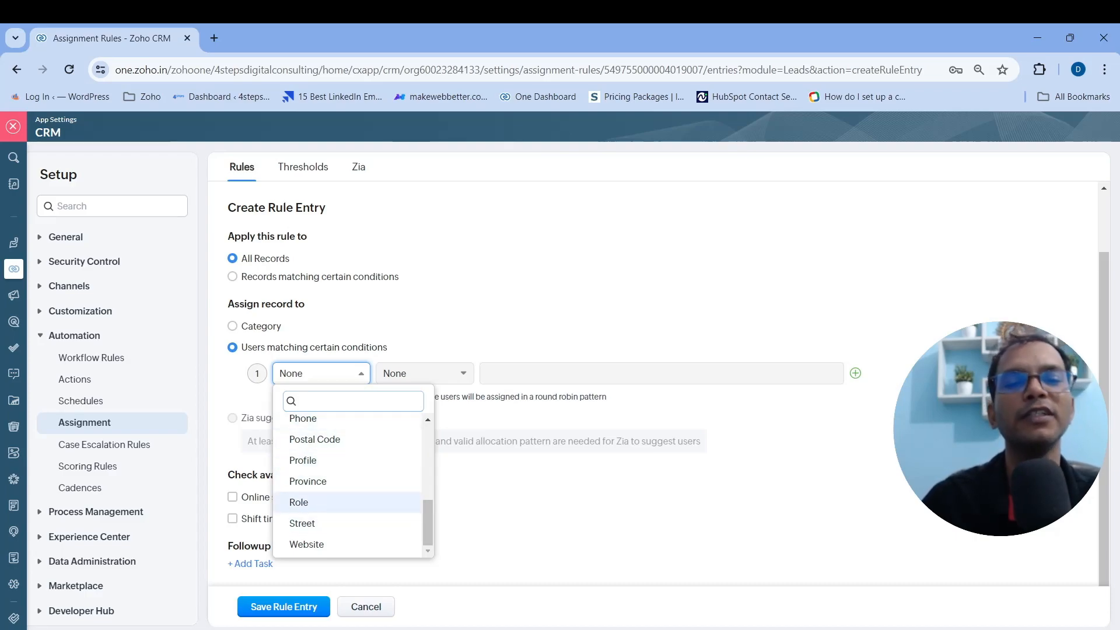
key(Up)
key(Up)
key(Down)
key(Up)
key(Up)
key(Up)
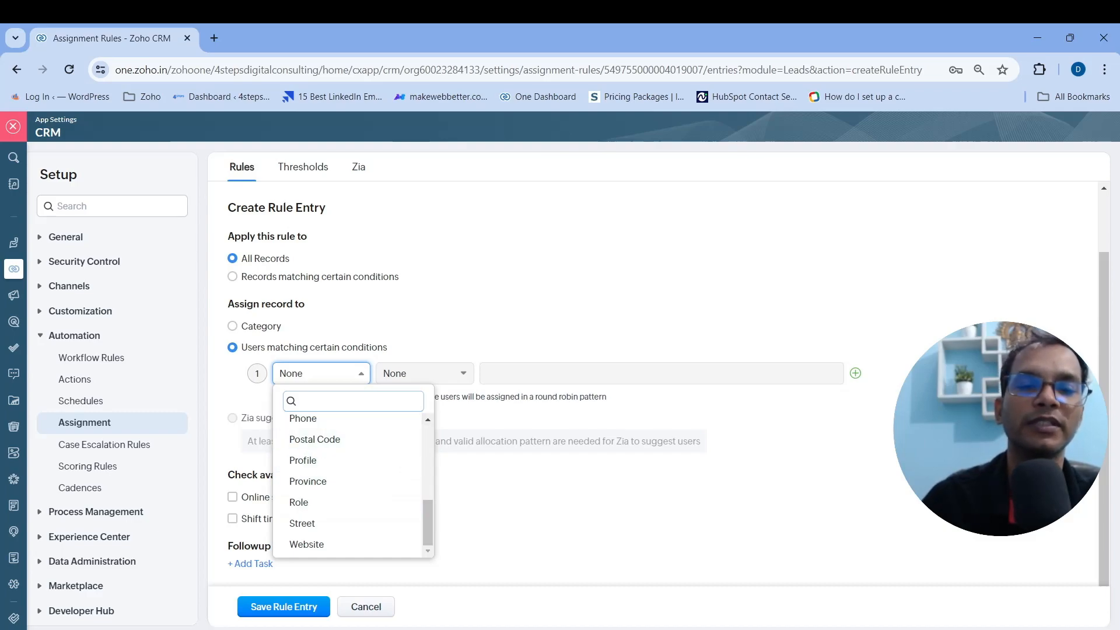
key(Return)
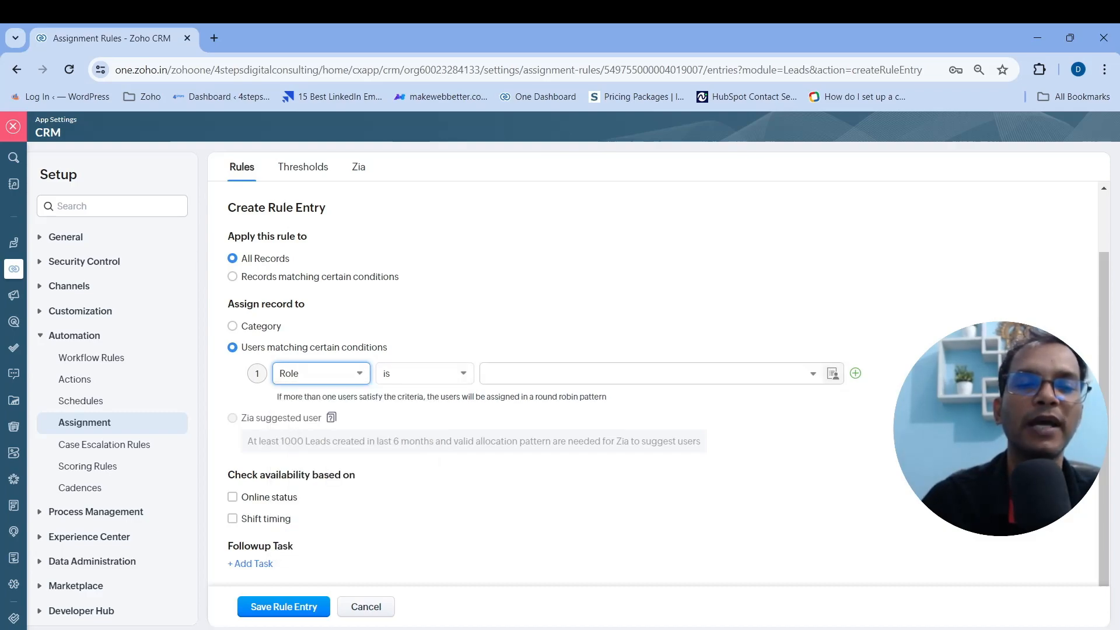
- Examine the roles available for the "Role is" condition, and return the record assignment to the Category option
click(646, 373)
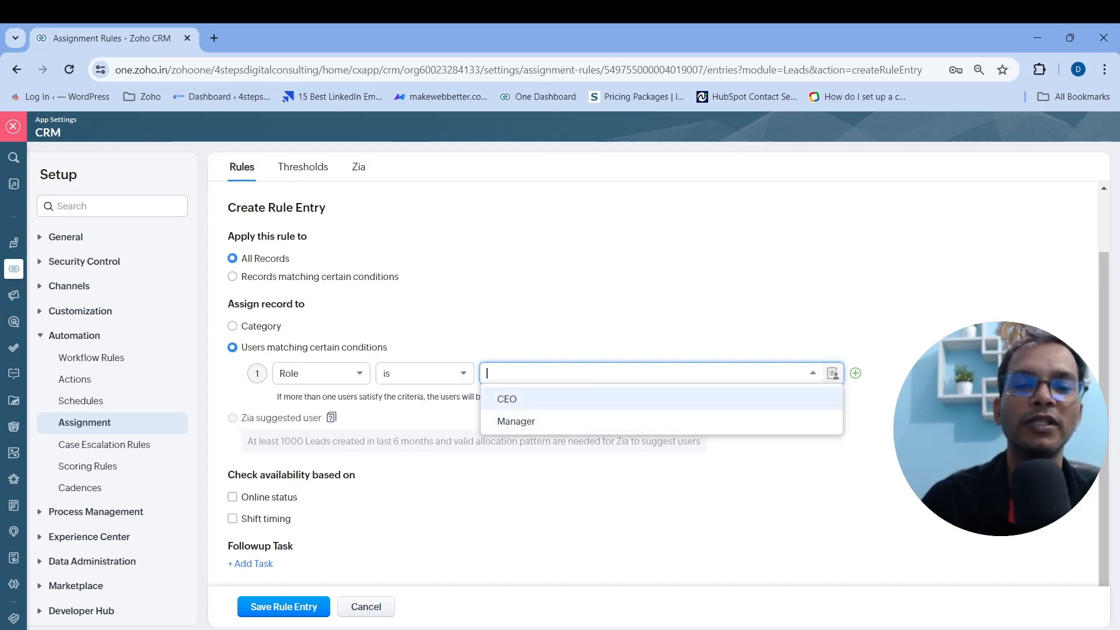
key(Down)
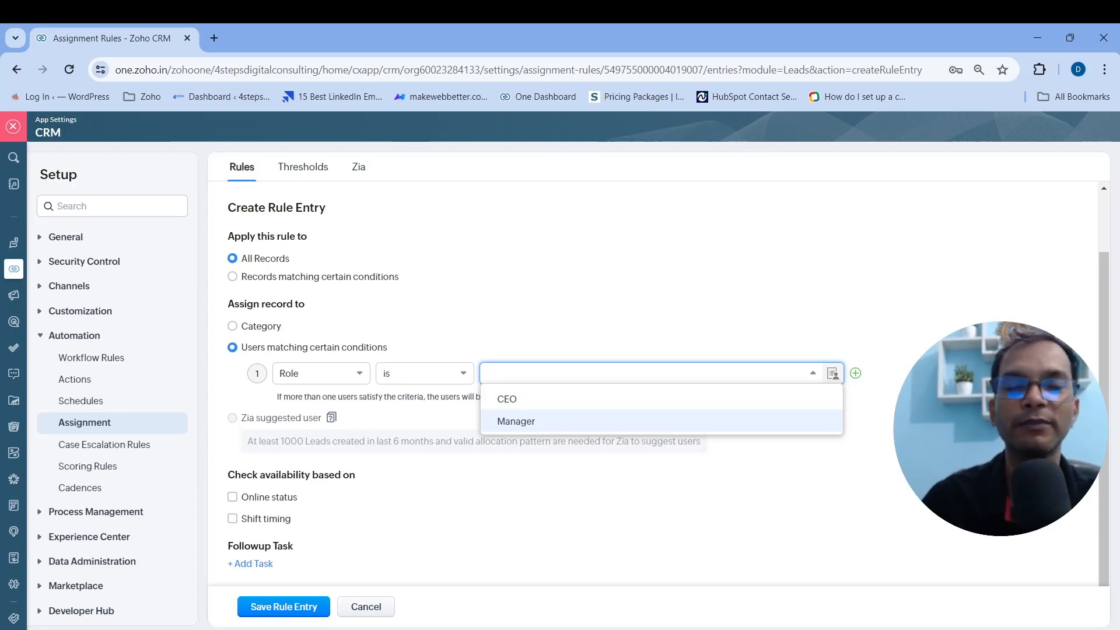
key(Escape)
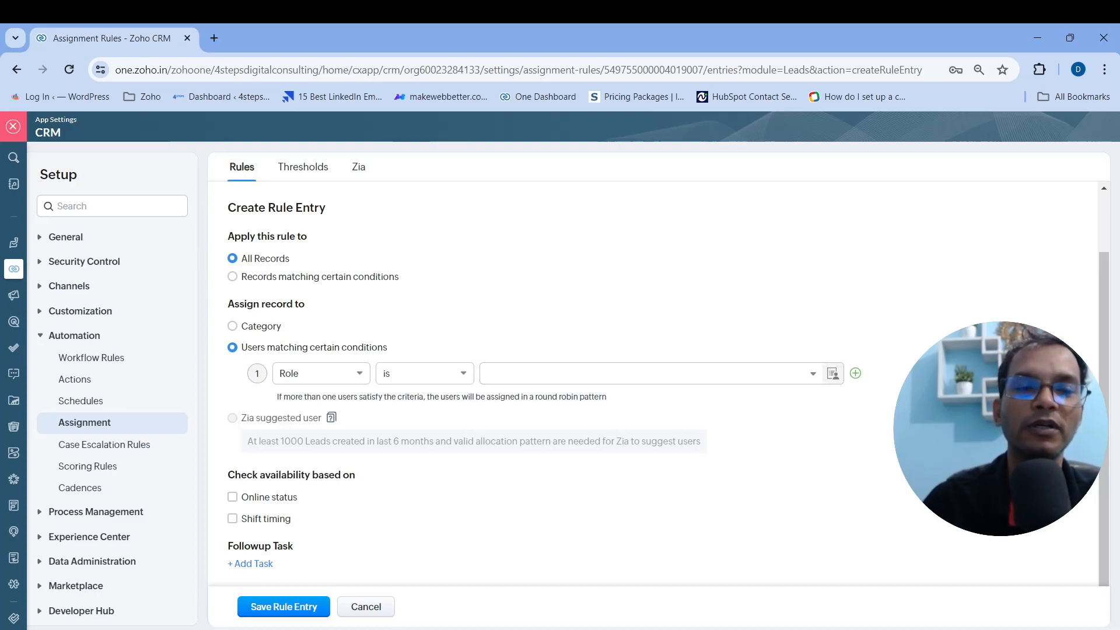
scroll(653, 384, down, 1)
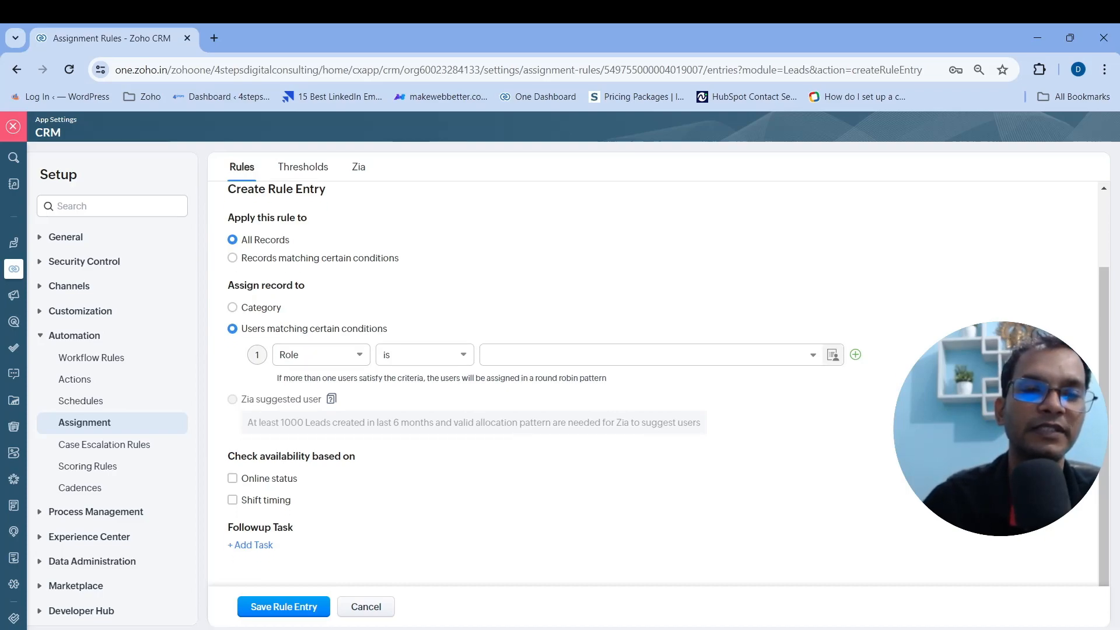
click(233, 308)
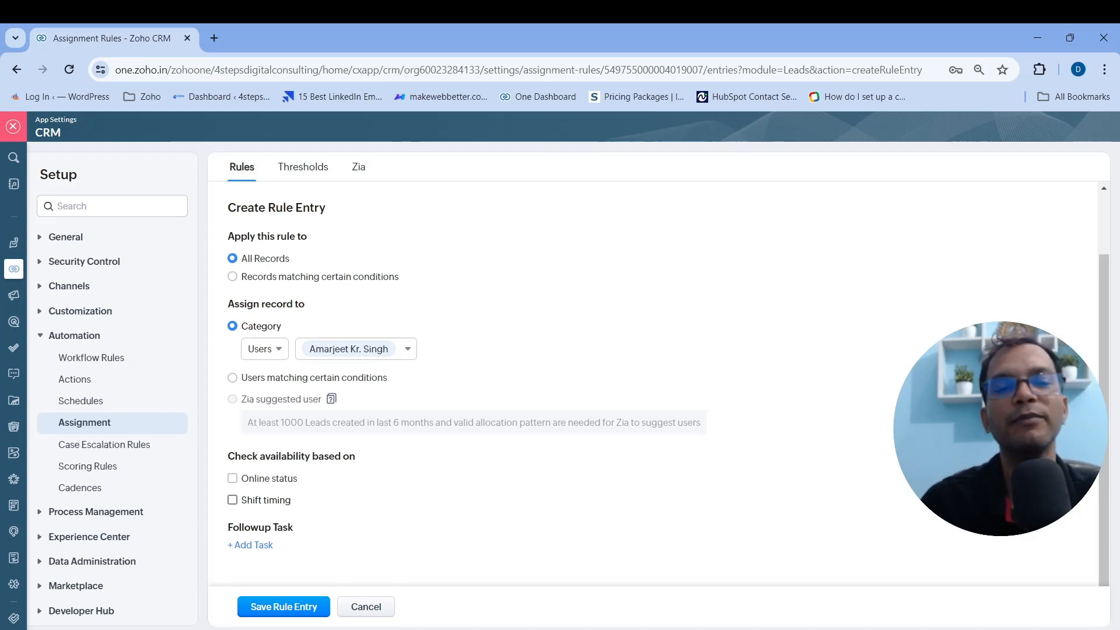
- Try the online status availability check, and view the blank form for a new follow-up task without saving it
click(232, 478)
click(232, 479)
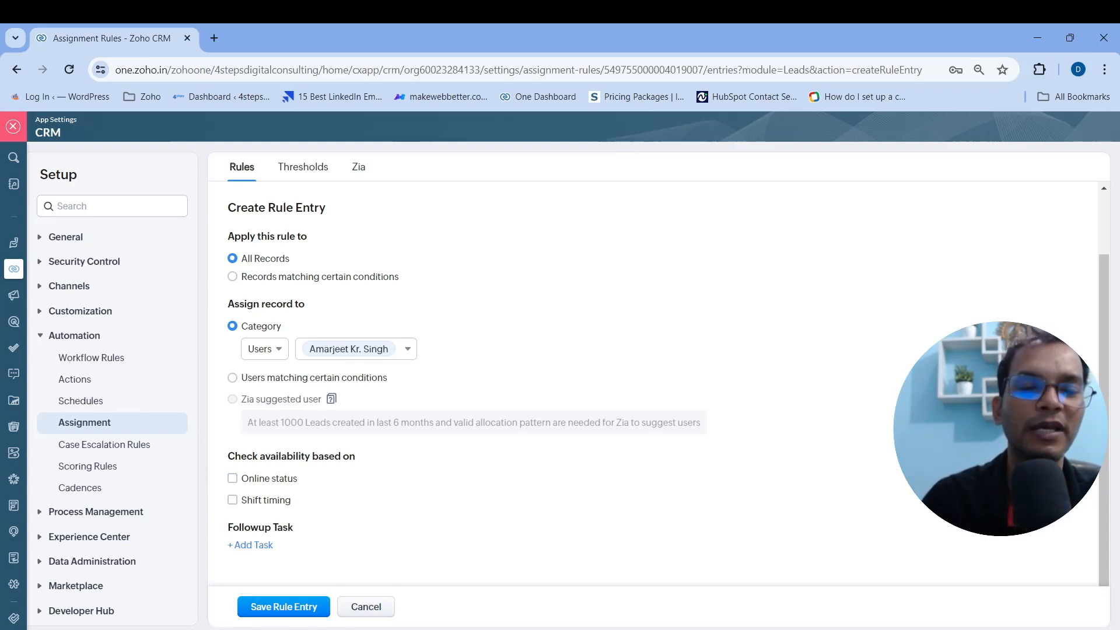
click(250, 545)
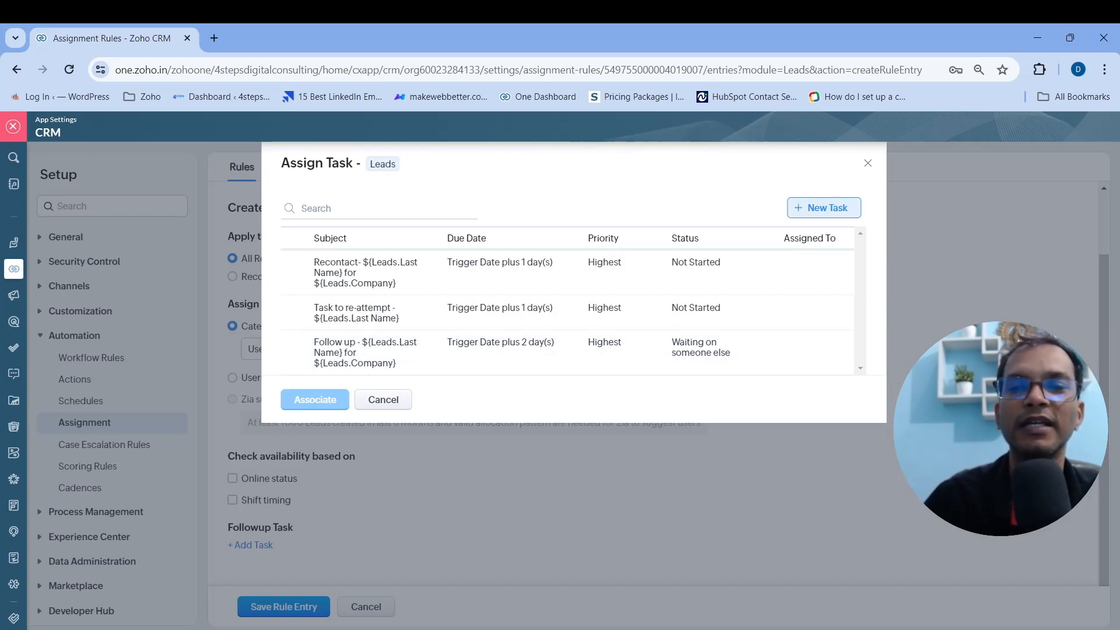
click(823, 208)
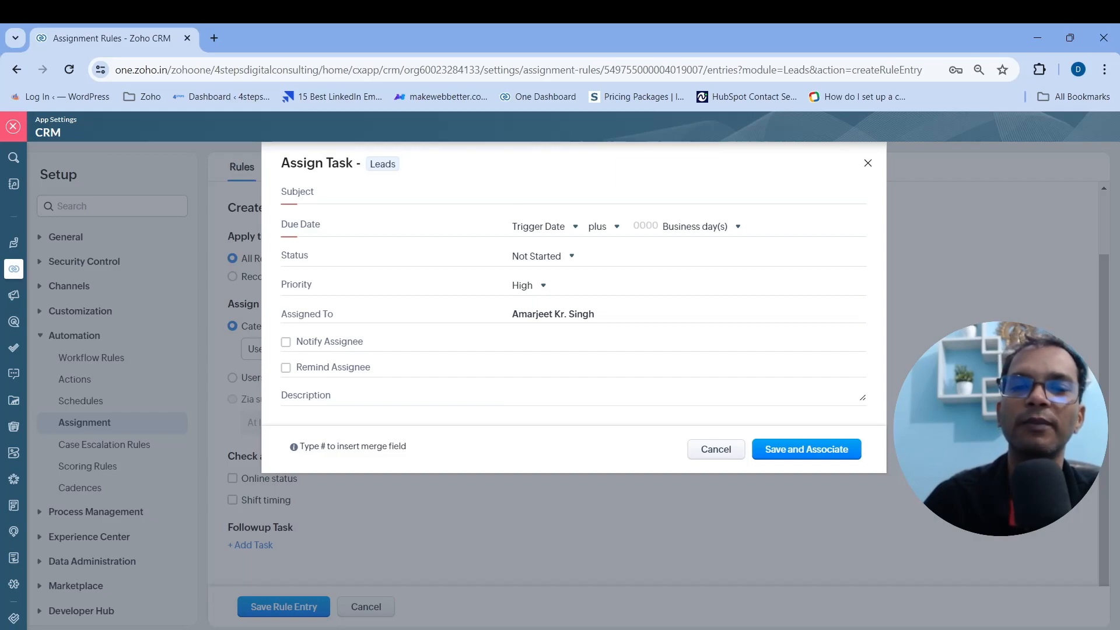
key(Escape)
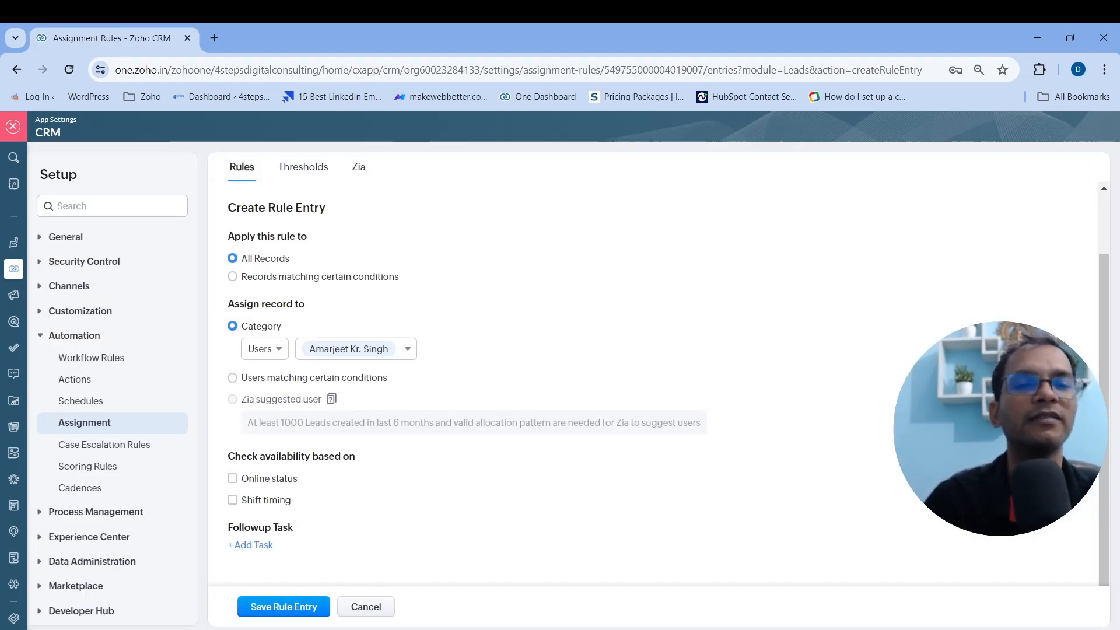